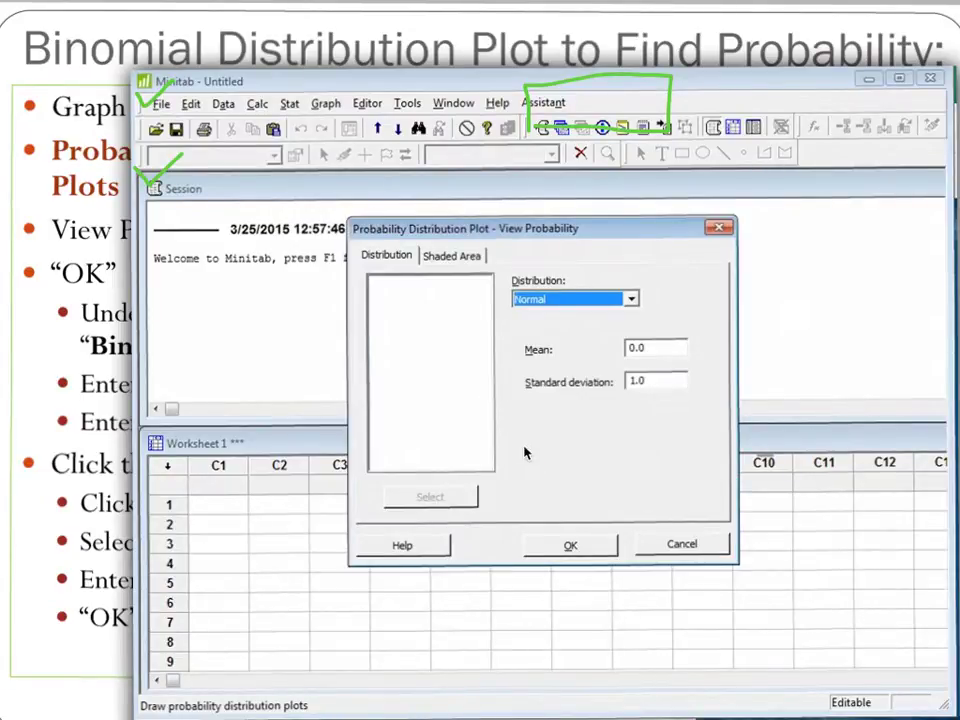
# - Choose the Binomial distribution with 10 trials and event probability 0.34
pyautogui.click(631, 300)
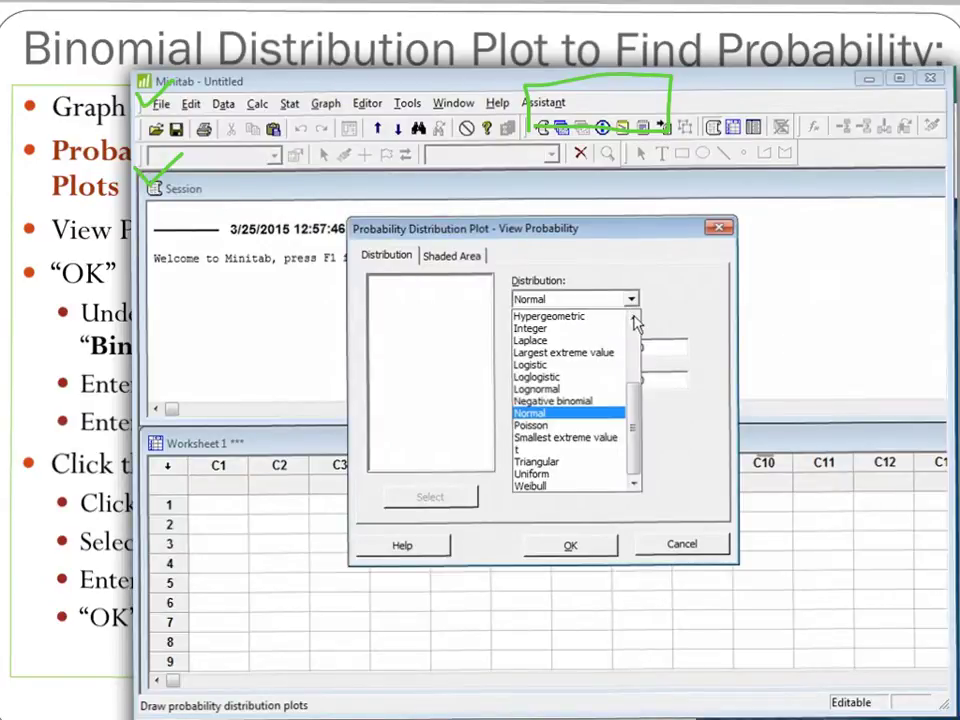
pyautogui.scroll(3, 636, 338)
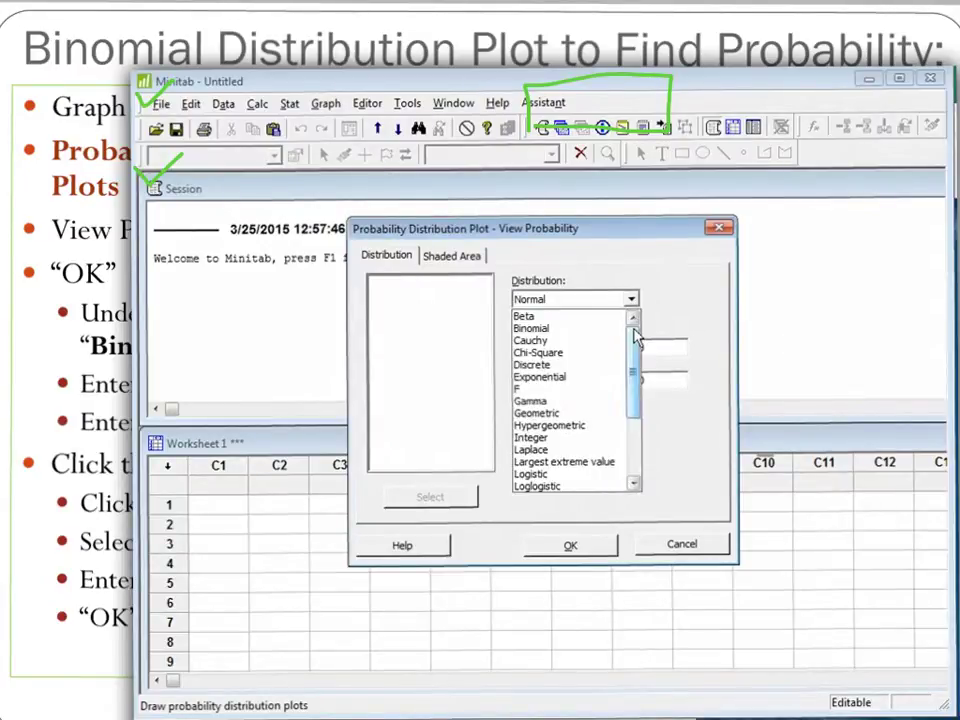
pyautogui.click(560, 330)
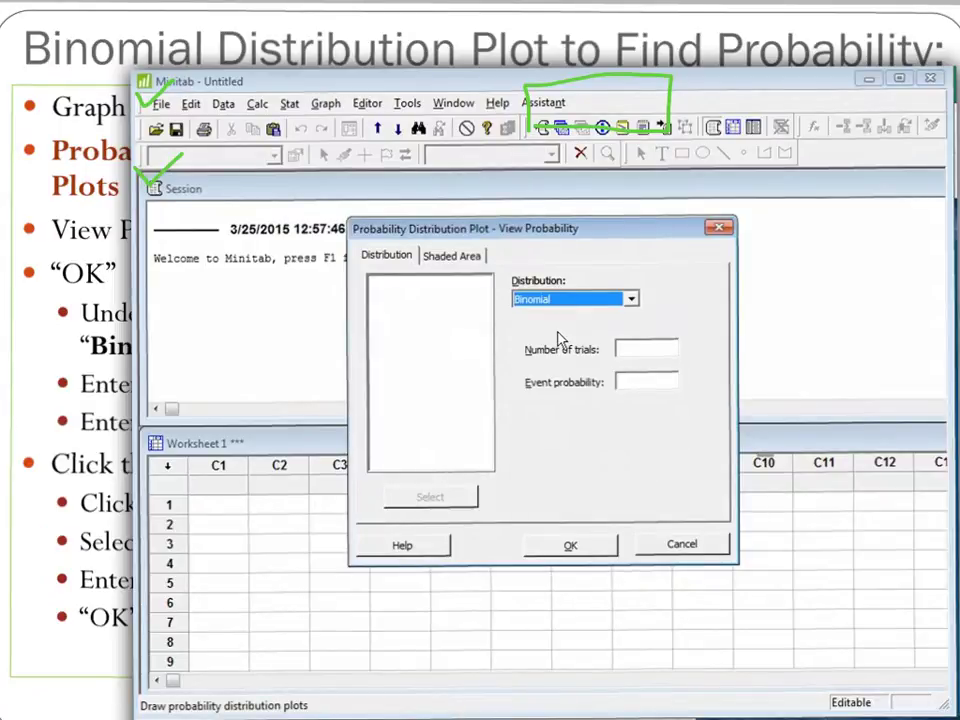
pyautogui.click(659, 346)
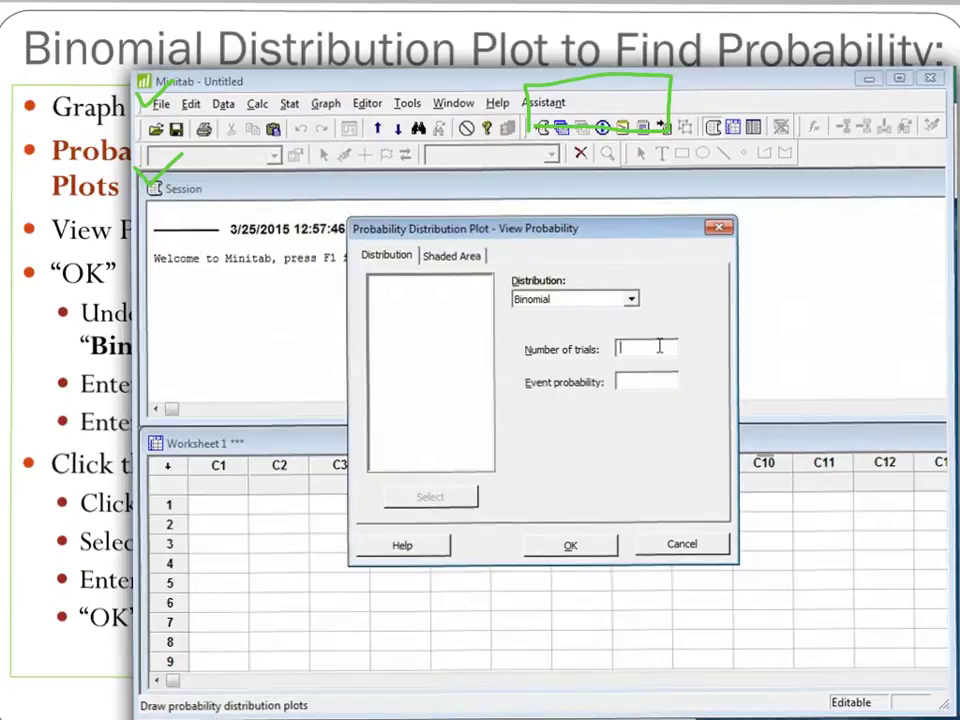
pyautogui.write('10')
pyautogui.click(645, 384)
pyautogui.write('.34')
pyautogui.click(465, 267)
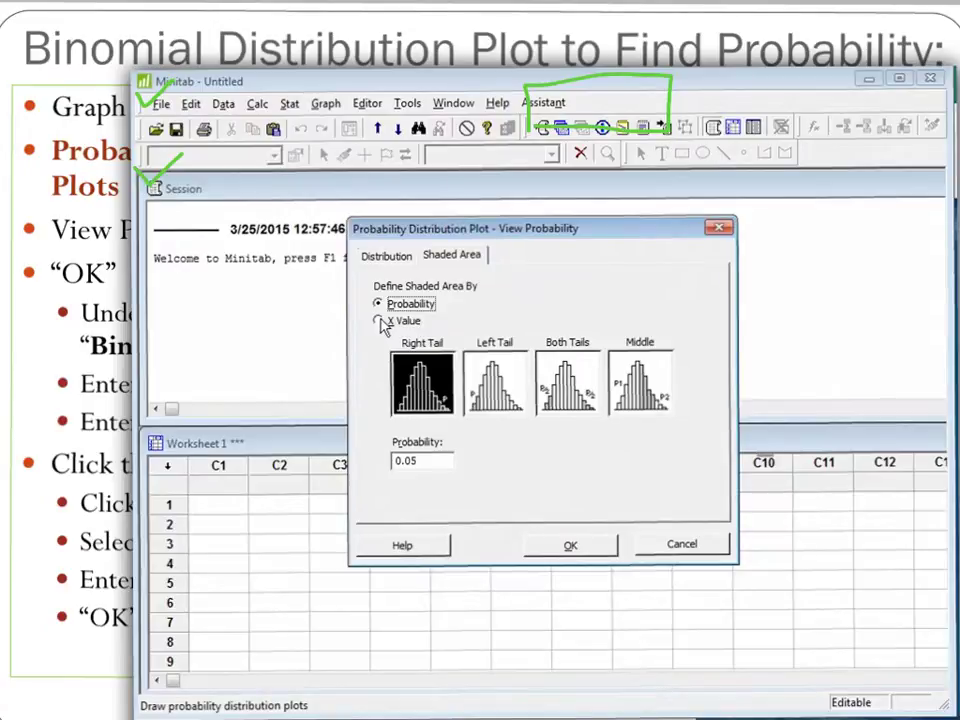
# - Shade the right tail from X value 2 and draw the plot, showing probability 0.9035
pyautogui.click(378, 321)
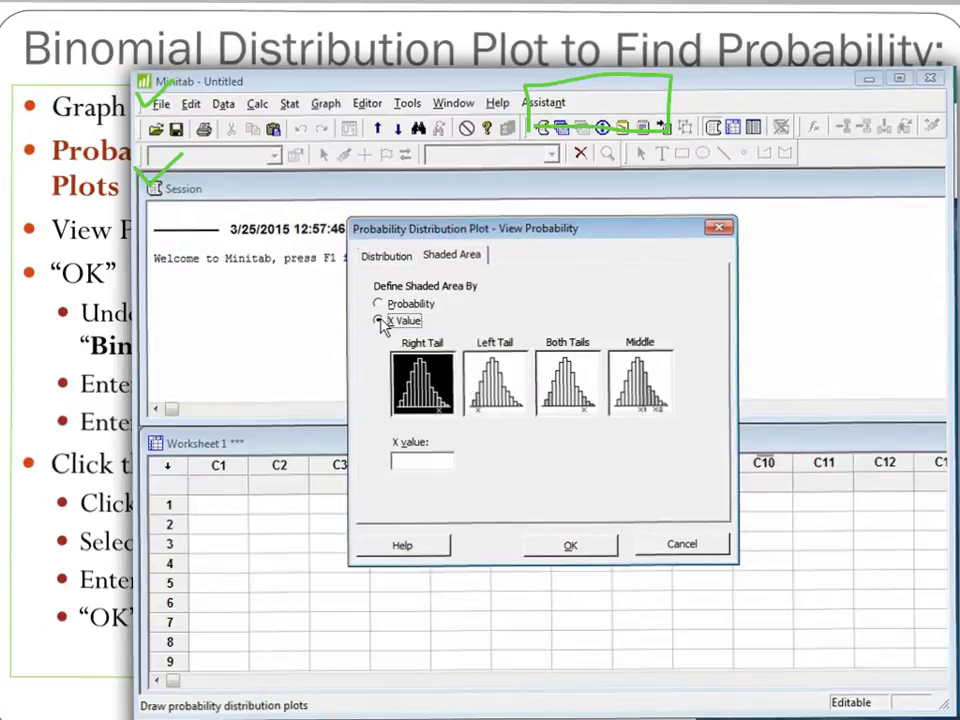
pyautogui.click(407, 464)
pyautogui.write('2')
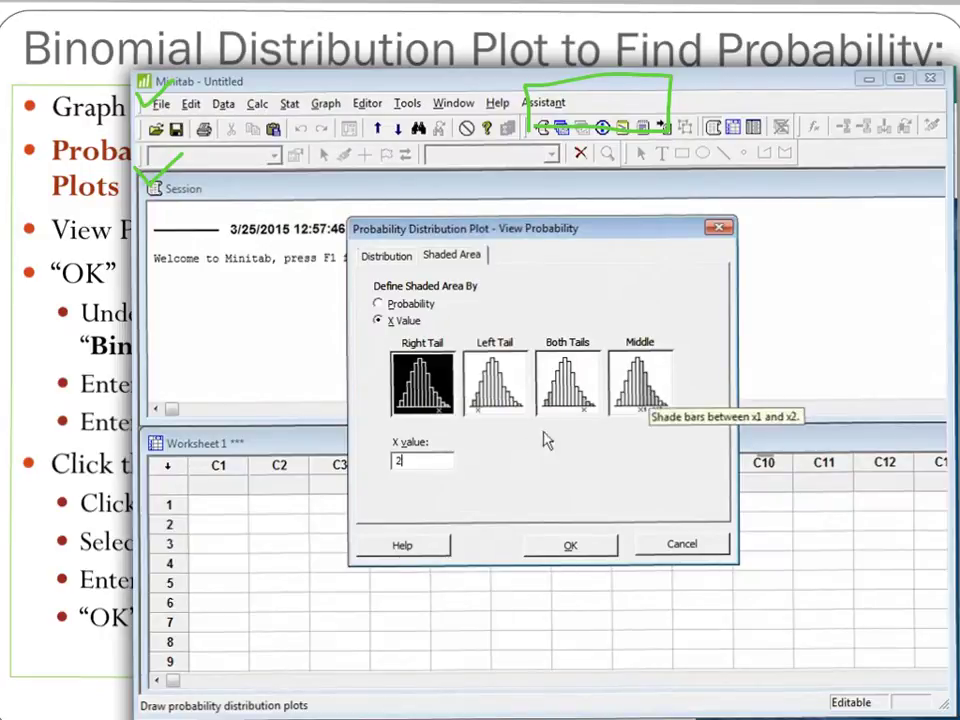
pyautogui.click(569, 549)
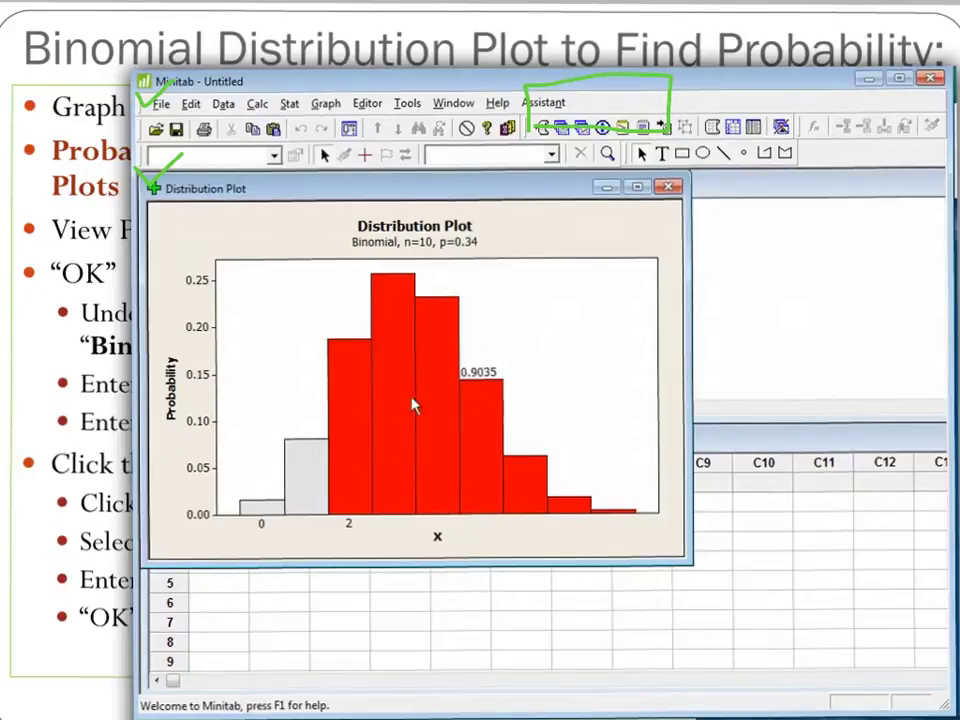
pyautogui.moveTo(352, 476)
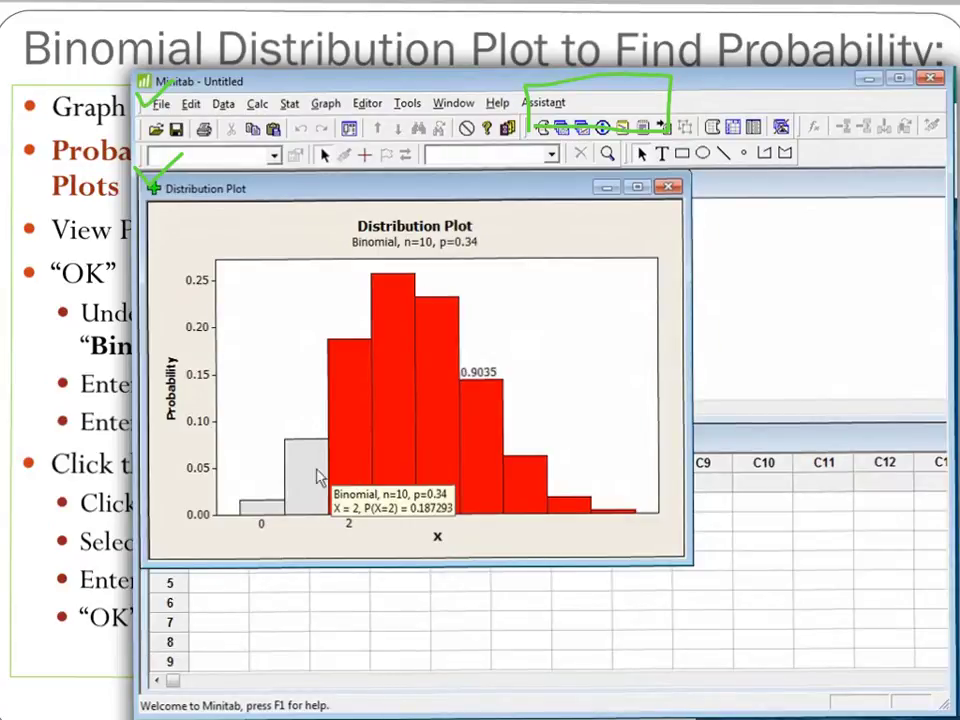
pyautogui.moveTo(293, 486)
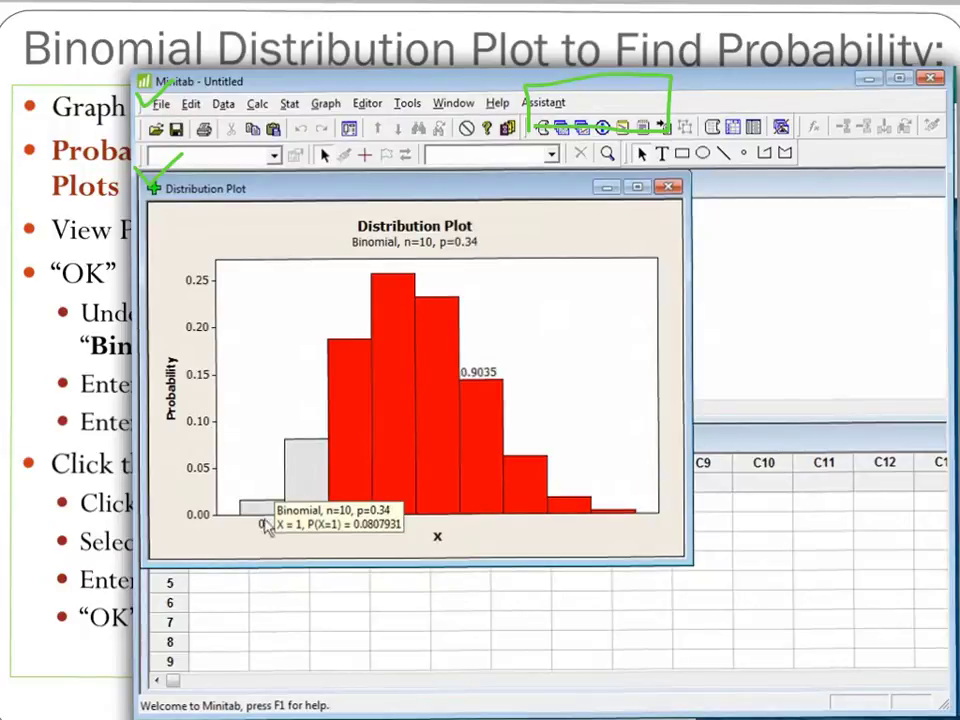
pyautogui.moveTo(259, 515)
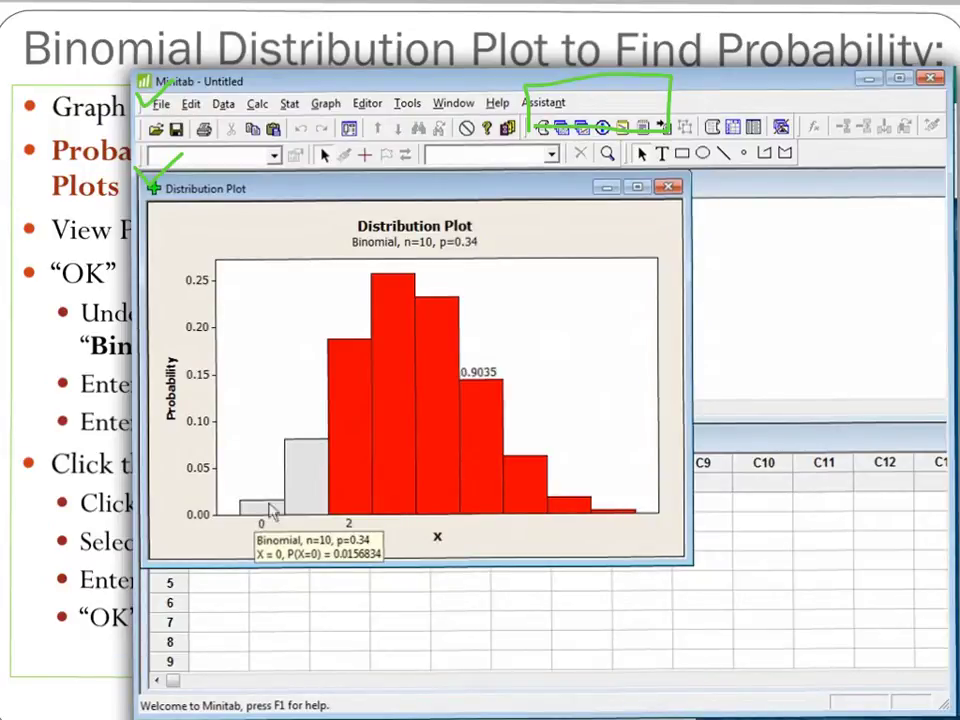
pyautogui.moveTo(436, 474)
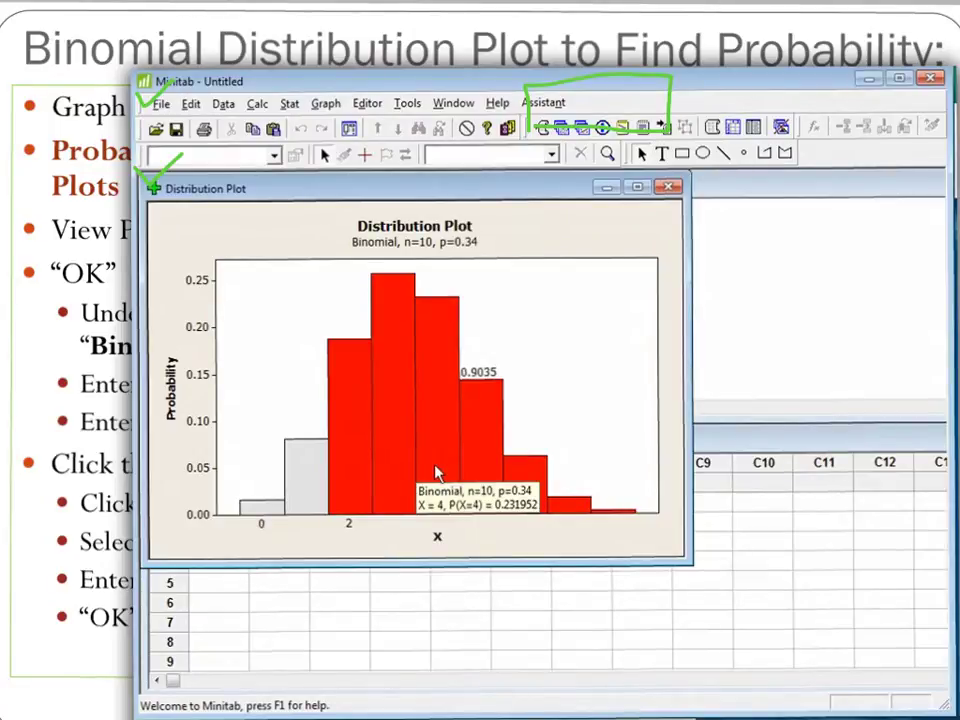
pyautogui.moveTo(490, 458)
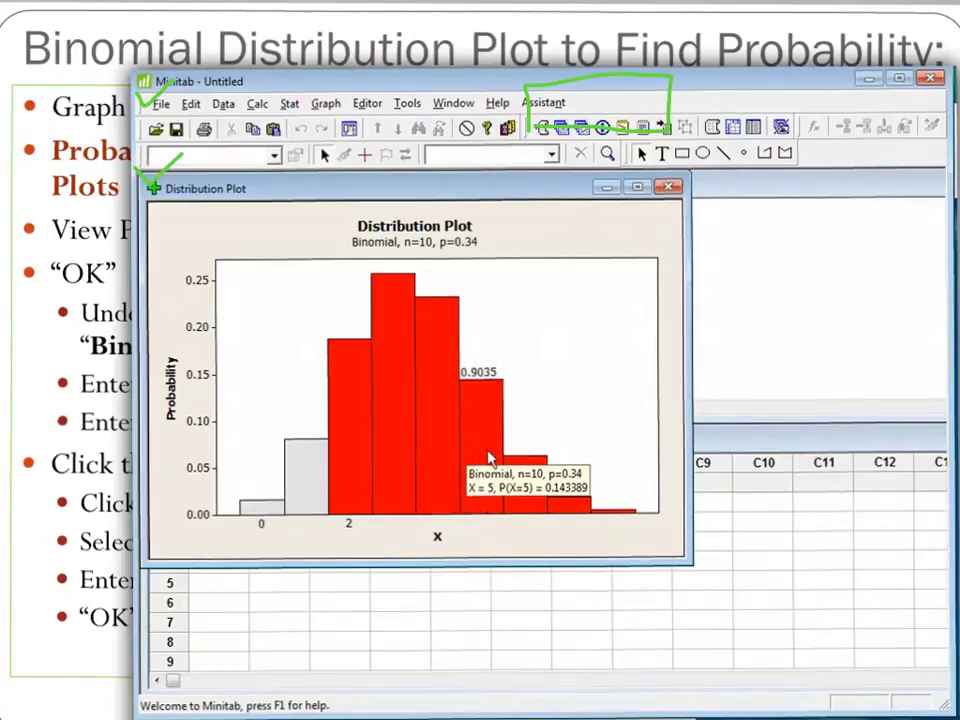
pyautogui.moveTo(527, 503)
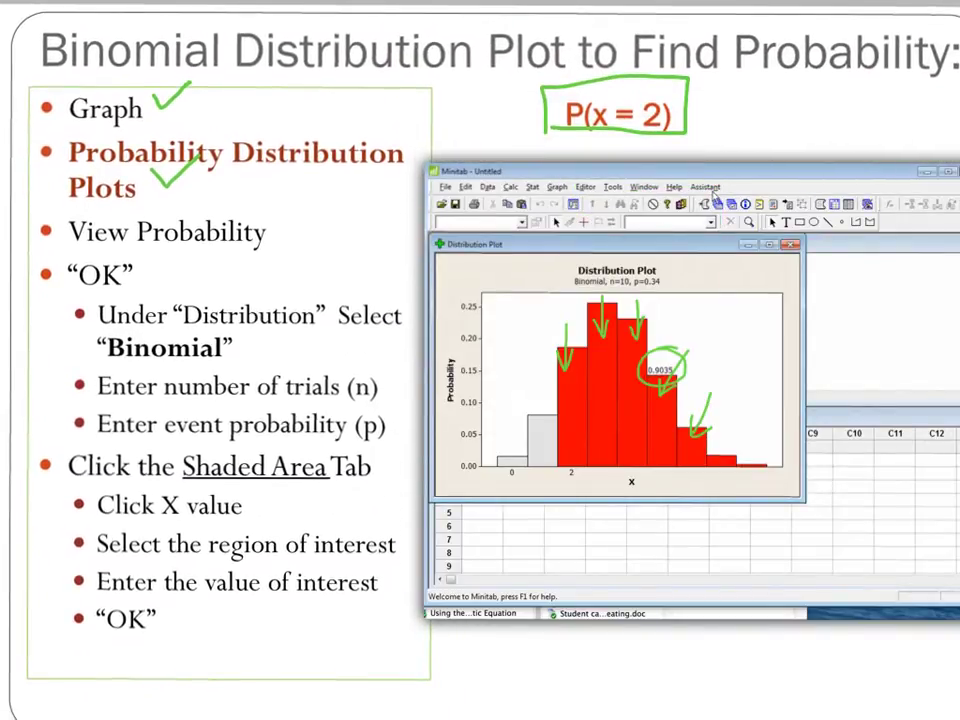
# - Close the Distribution Plot window, returning to the session and empty worksheet
pyautogui.moveTo(380, 95)
pyautogui.mouseDown()
pyautogui.moveTo(408, 330)
pyautogui.moveTo(378, 632)
pyautogui.mouseUp()
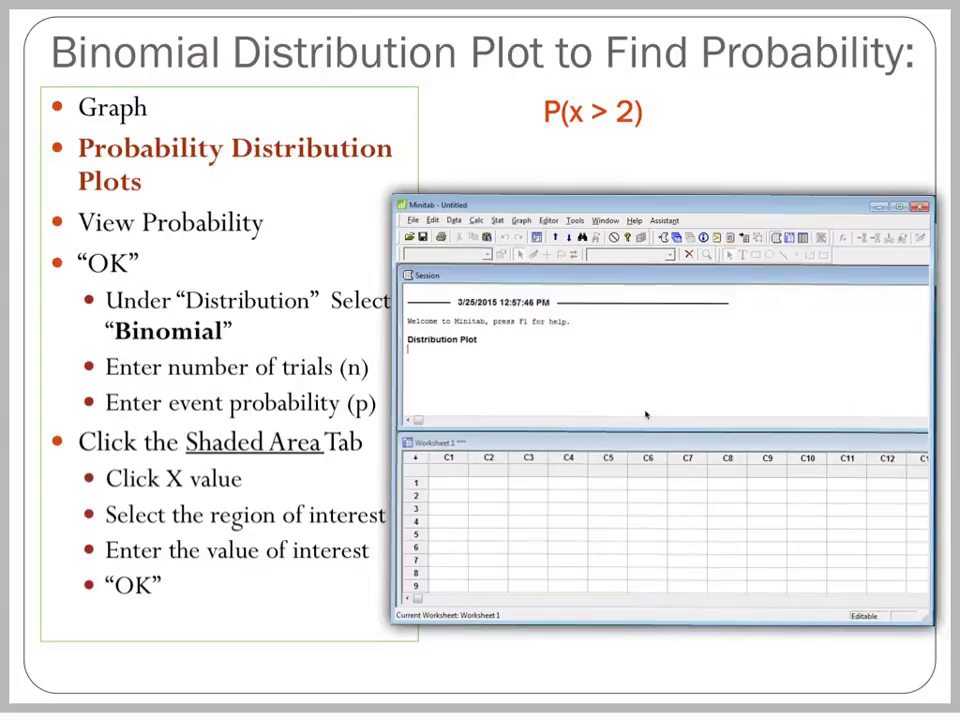
pyautogui.moveTo(713, 321); pyautogui.dragTo(672, 307)
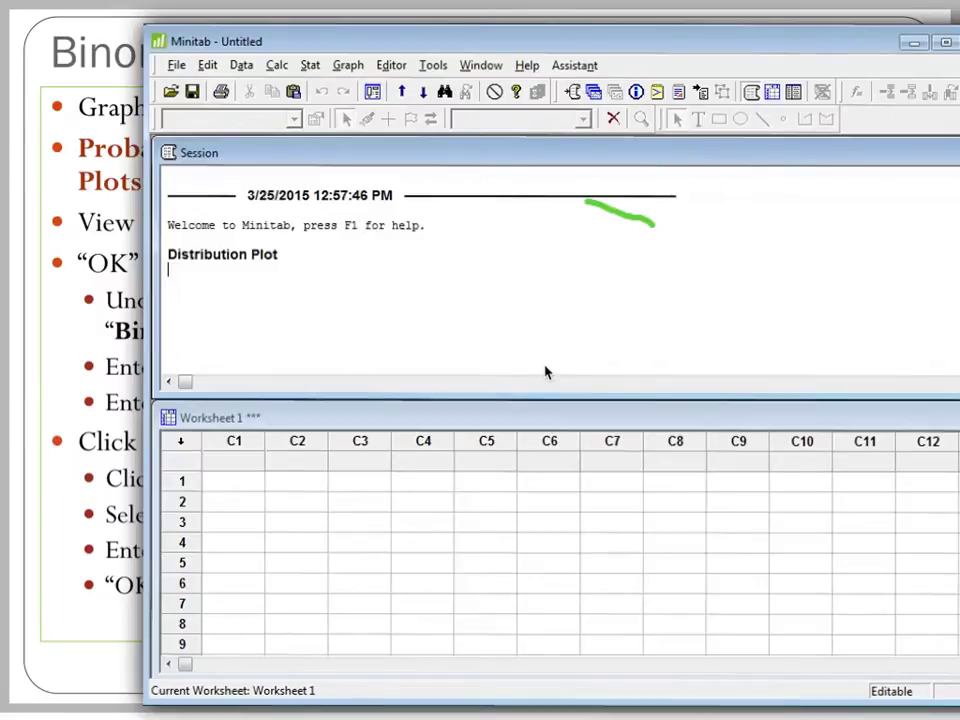
# - Start a new View Probability distribution plot, still set to Binomial with n=10 and p=0.34
pyautogui.click(350, 67)
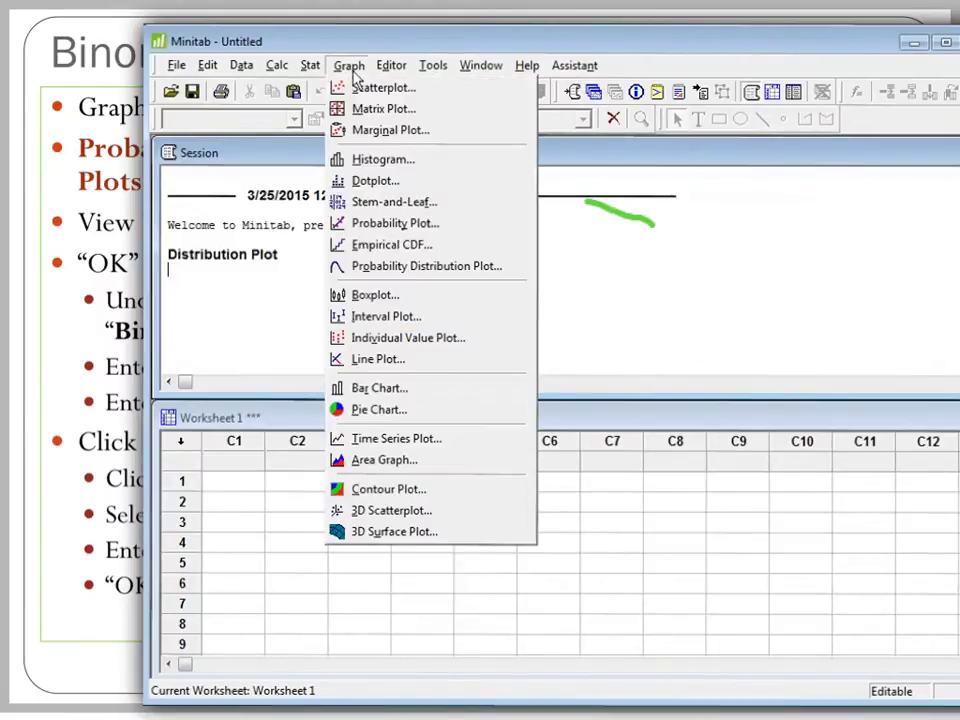
pyautogui.click(380, 276)
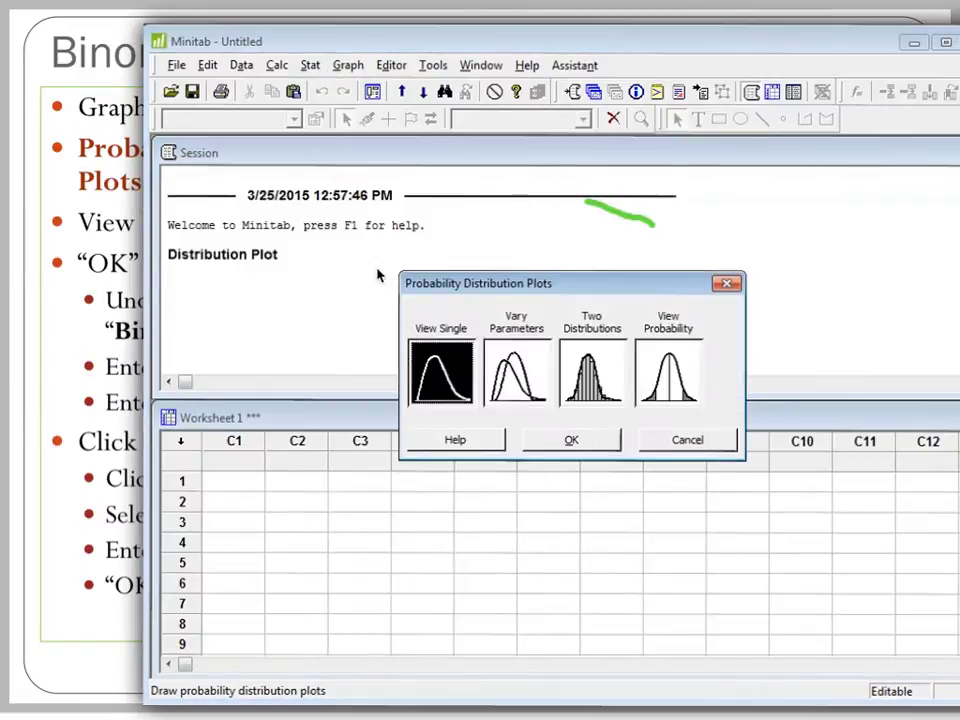
pyautogui.click(675, 392)
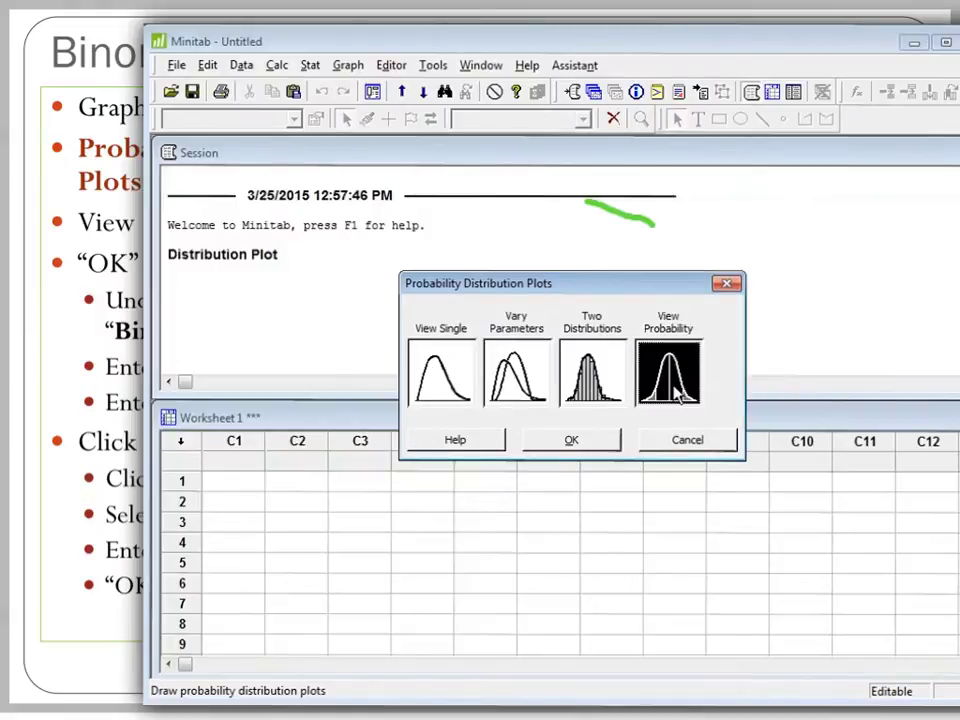
pyautogui.click(580, 444)
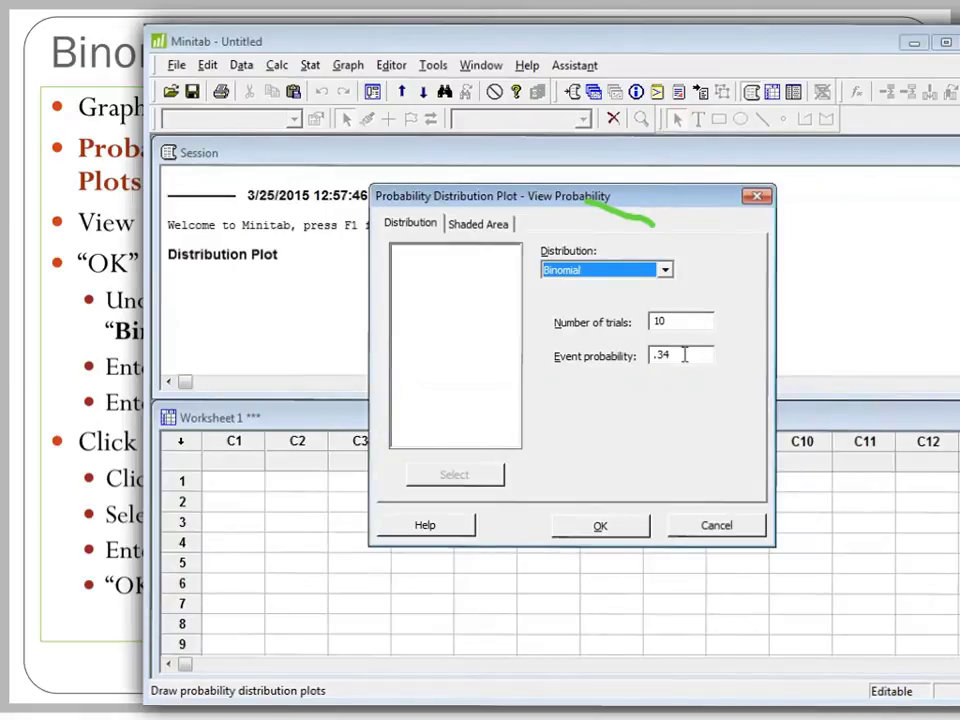
# - Show the Shaded Area settings, still at right tail from X value 2
pyautogui.click(478, 226)
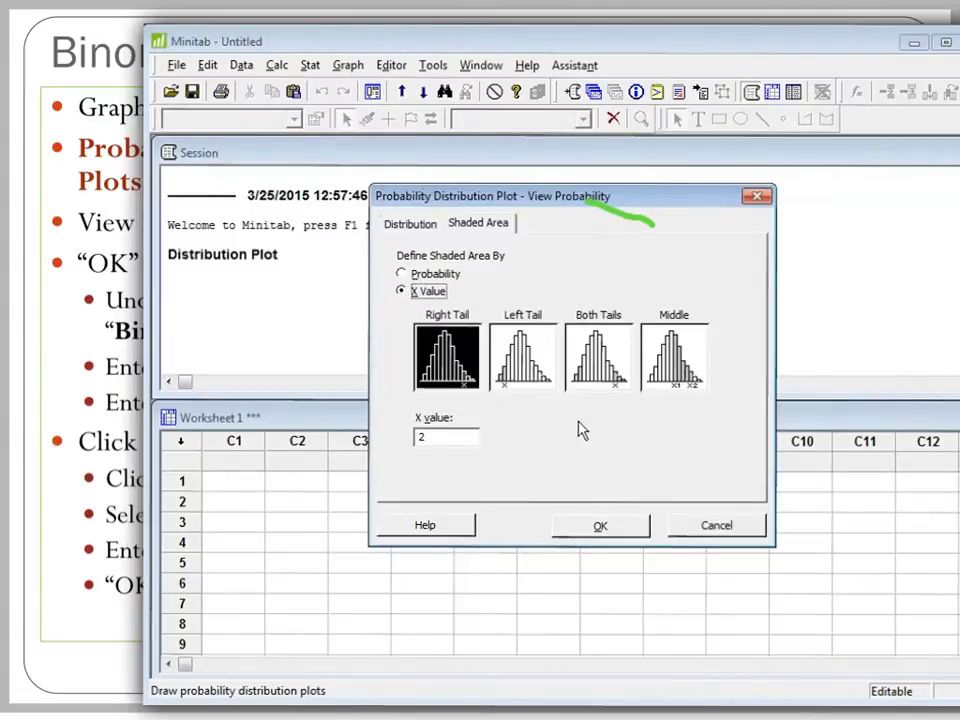
# - Keep the right tail shaded, change the X value from 2 to 3, and draw the plot
pyautogui.click(530, 374)
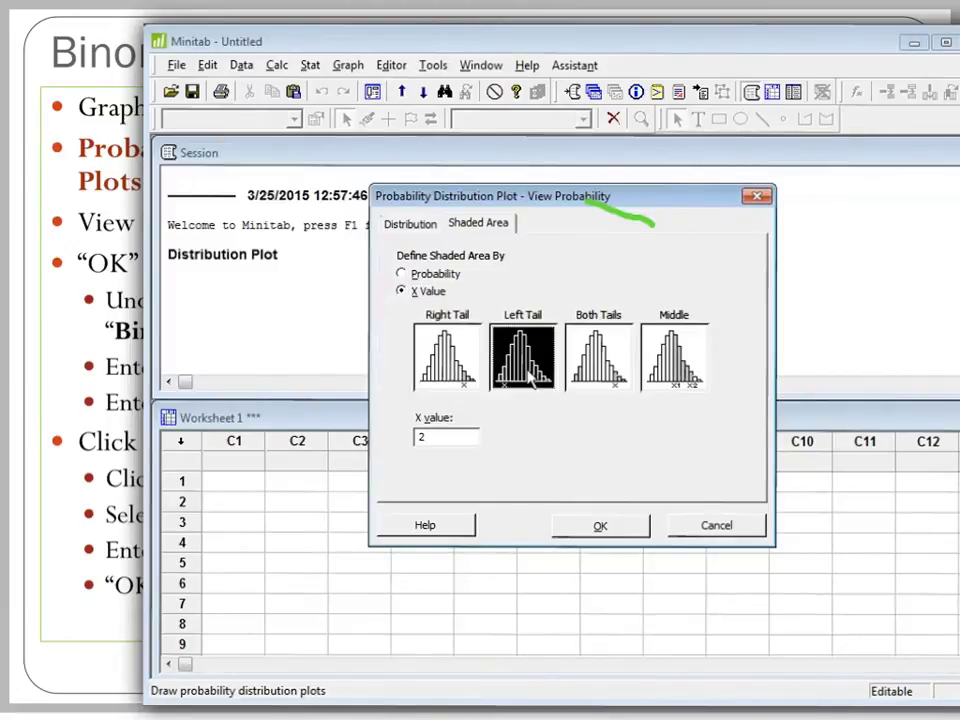
pyautogui.click(443, 364)
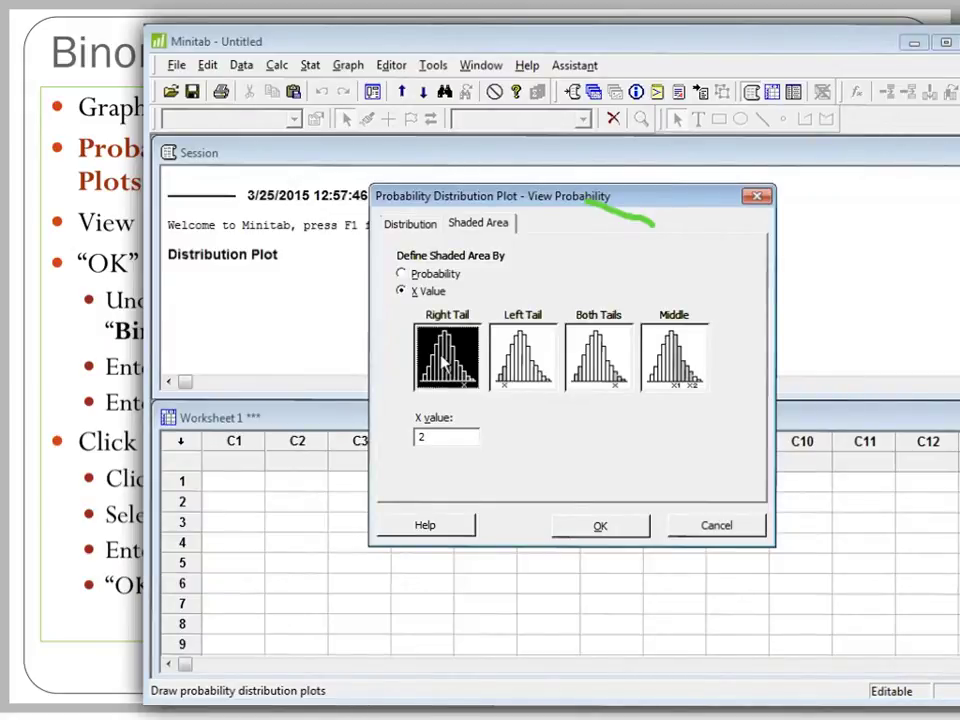
pyautogui.doubleClick(424, 437)
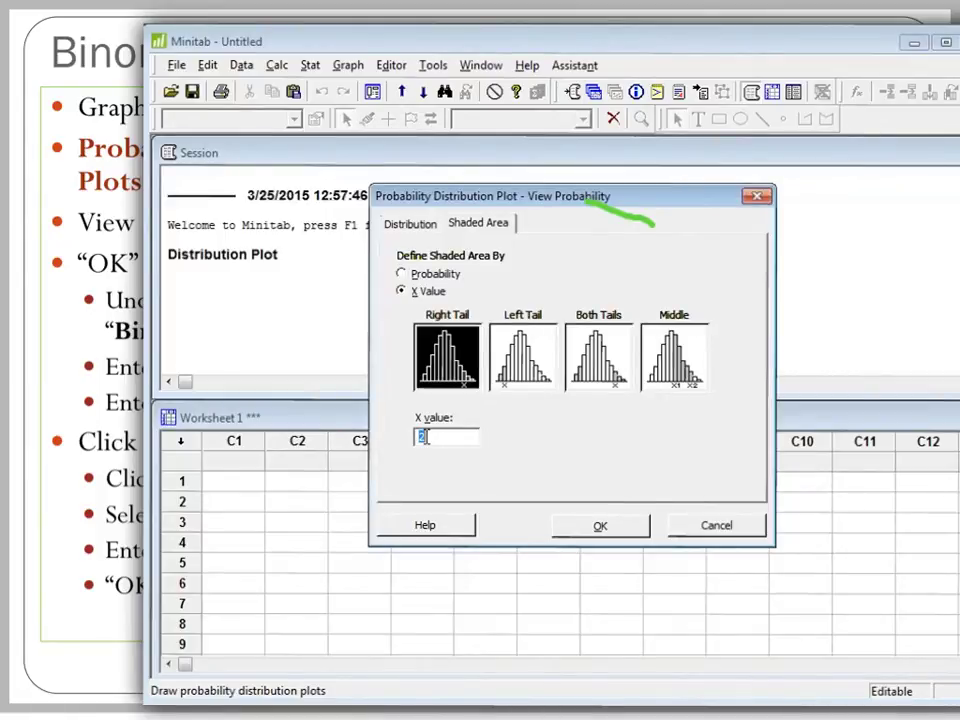
pyautogui.write('3')
pyautogui.click(612, 530)
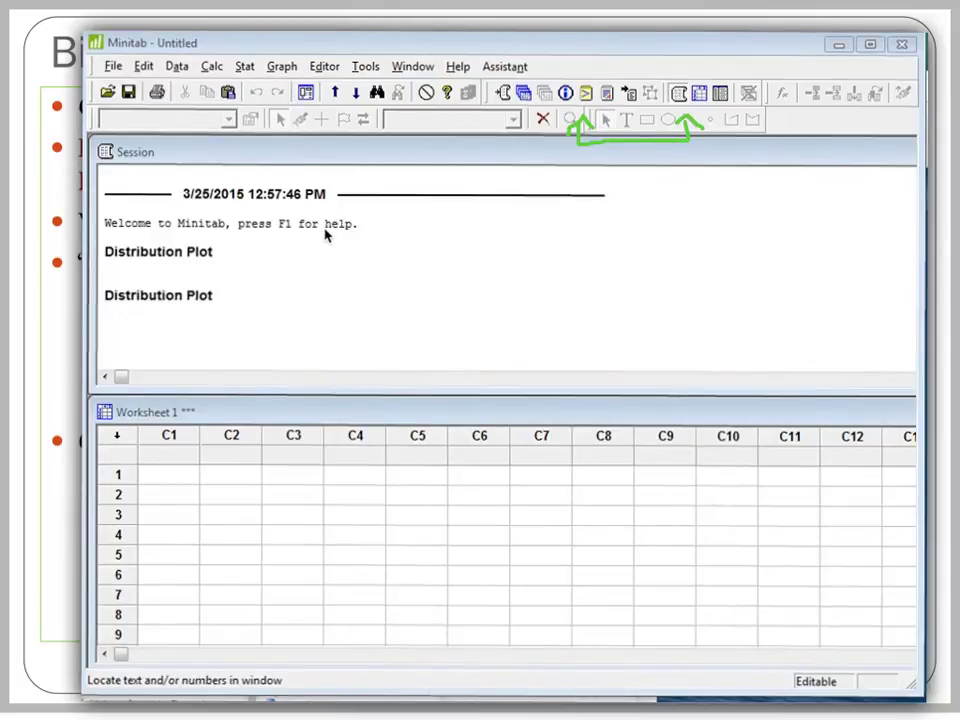
# - Start another View Probability distribution plot, prefilled with Binomial, 10 trials and 0.34
pyautogui.click(282, 67)
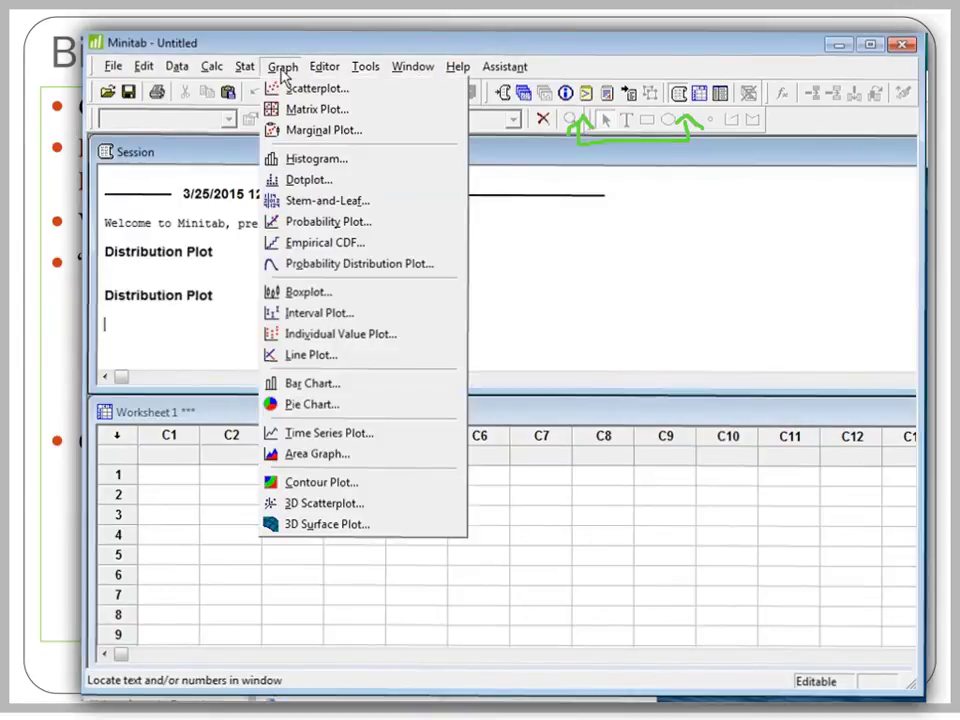
pyautogui.click(308, 266)
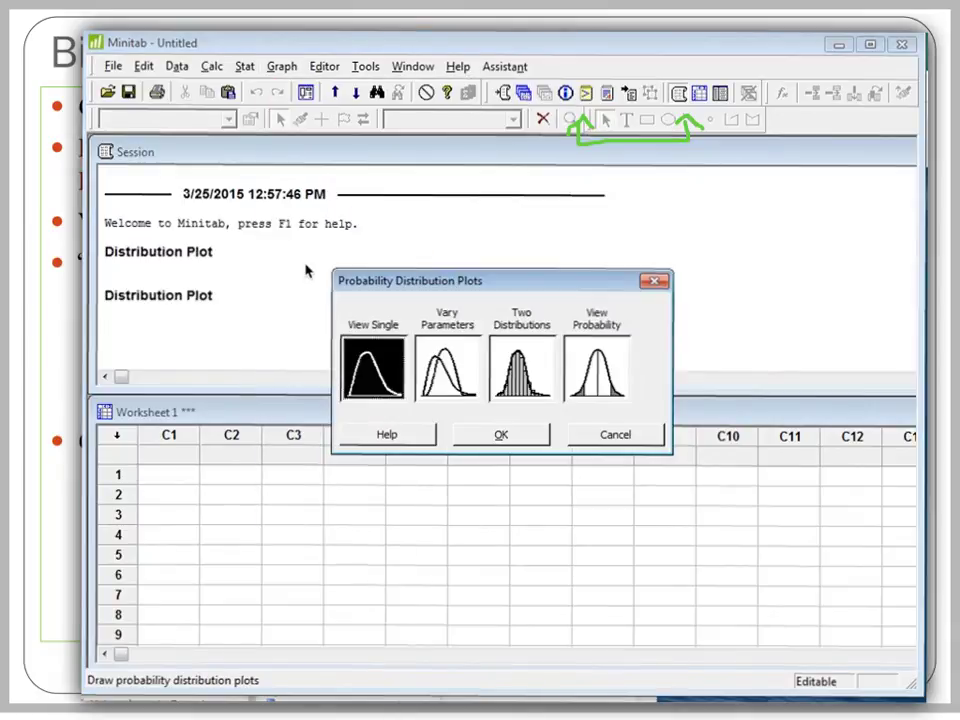
pyautogui.click(607, 381)
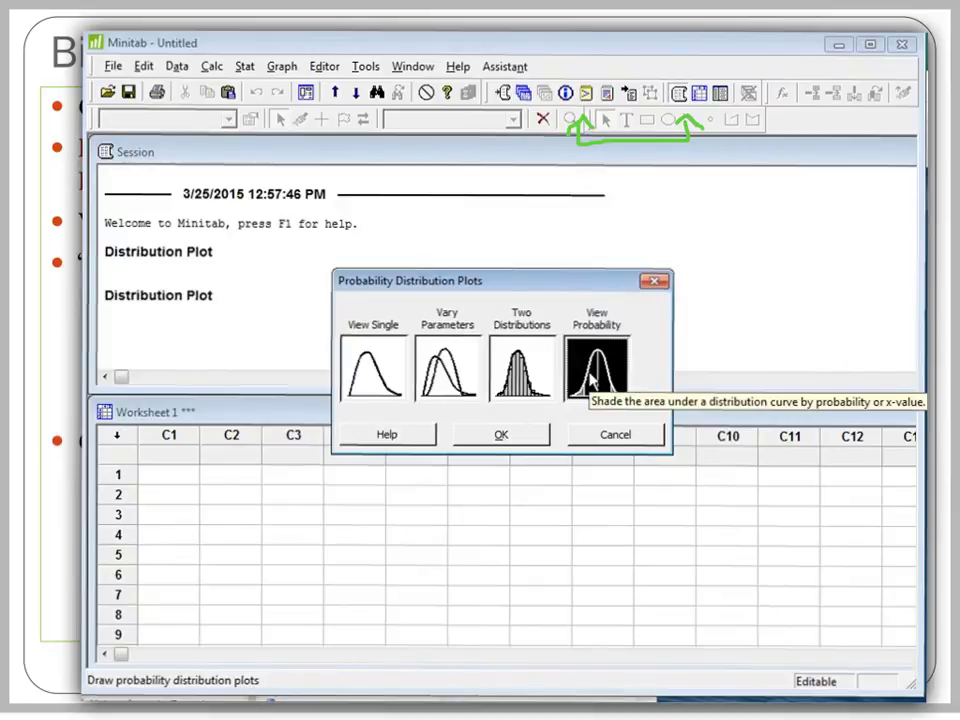
pyautogui.click(501, 436)
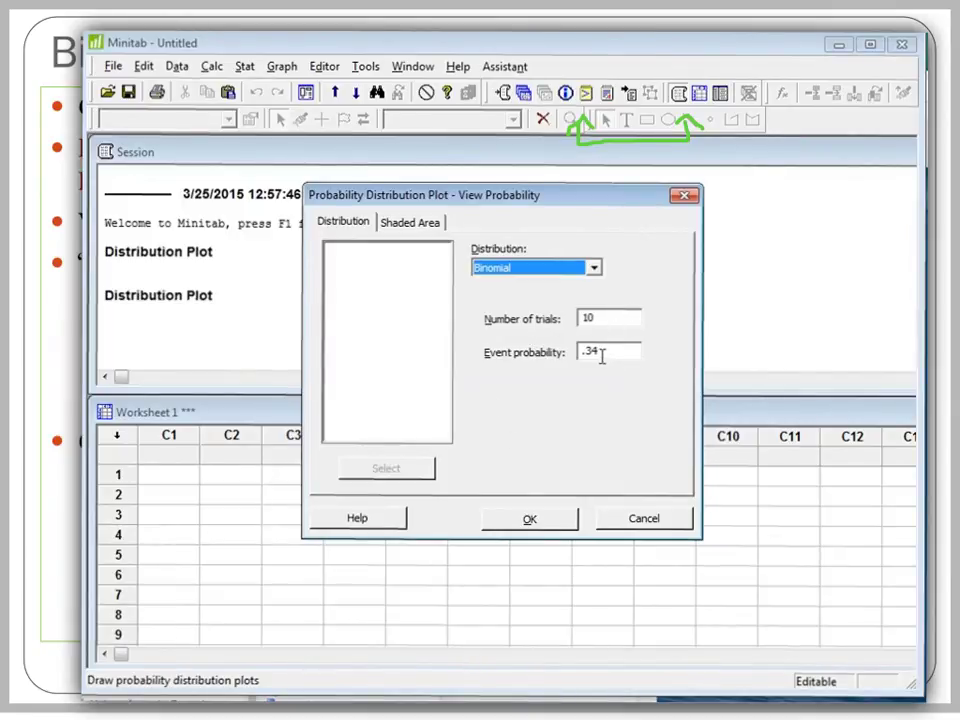
# - Shade the Middle region with X values 2 and 5 and draw the plot, giving probability 0.8199
pyautogui.click(410, 222)
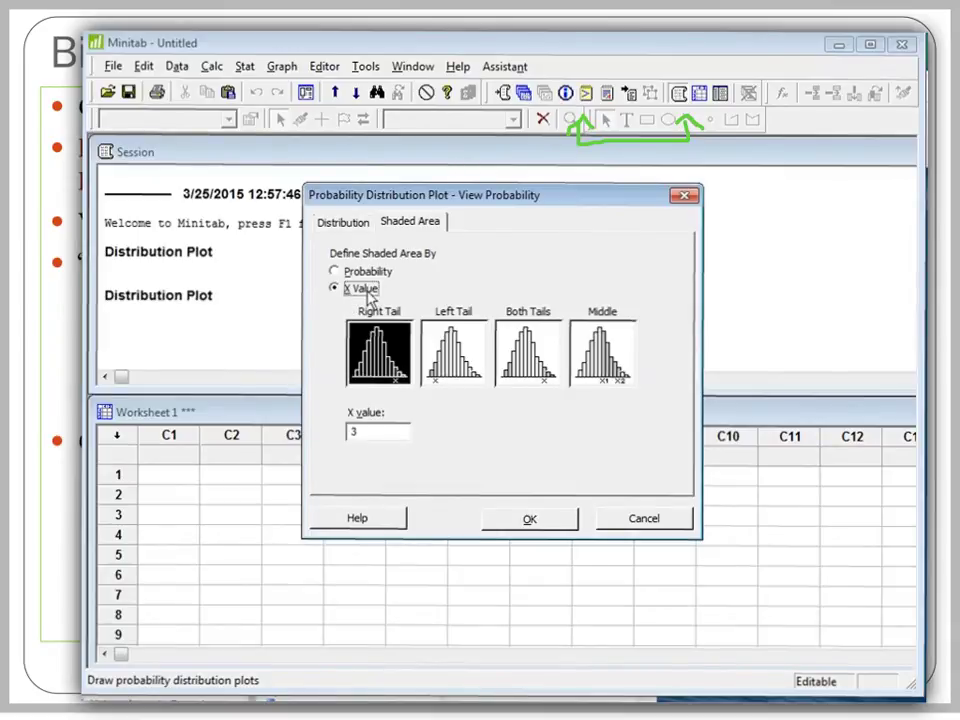
pyautogui.click(603, 345)
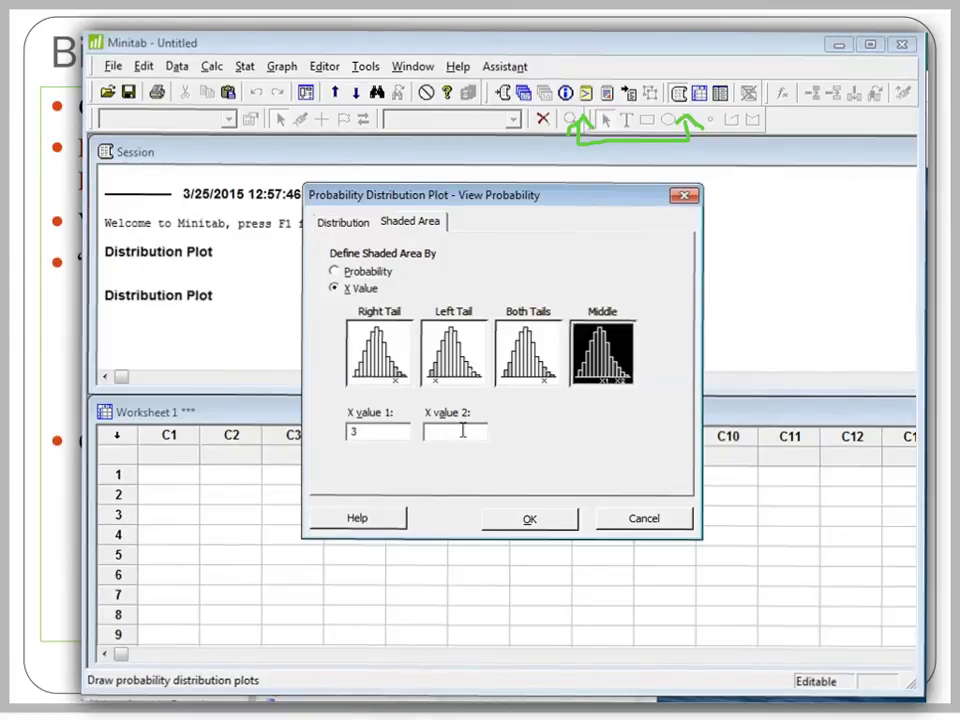
pyautogui.doubleClick(392, 430)
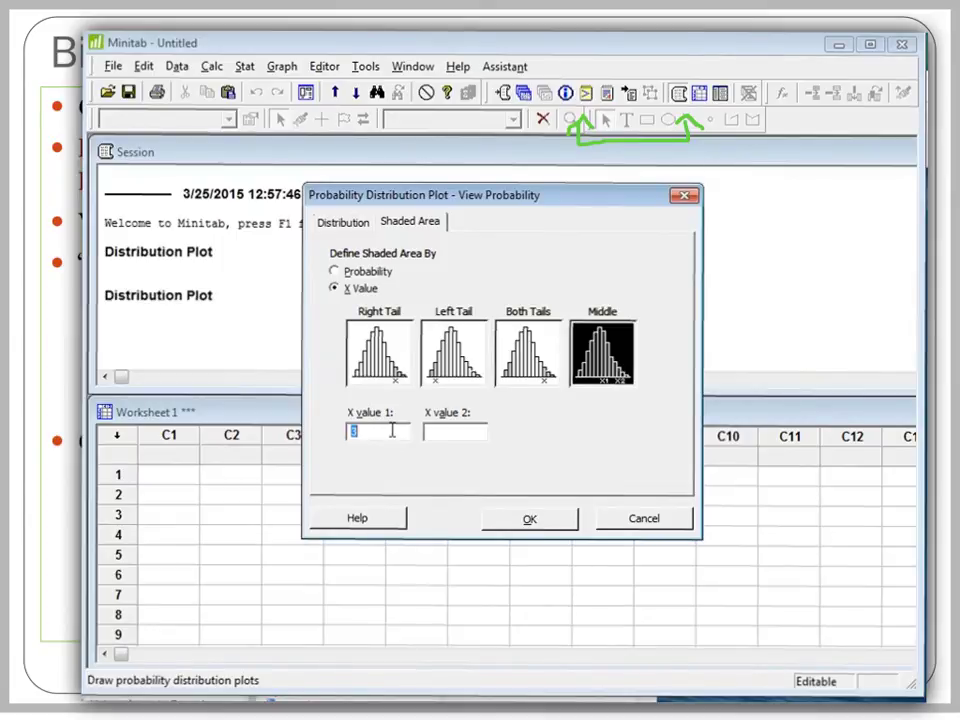
pyautogui.write('2')
pyautogui.click(459, 432)
pyautogui.write('5')
pyautogui.click(531, 520)
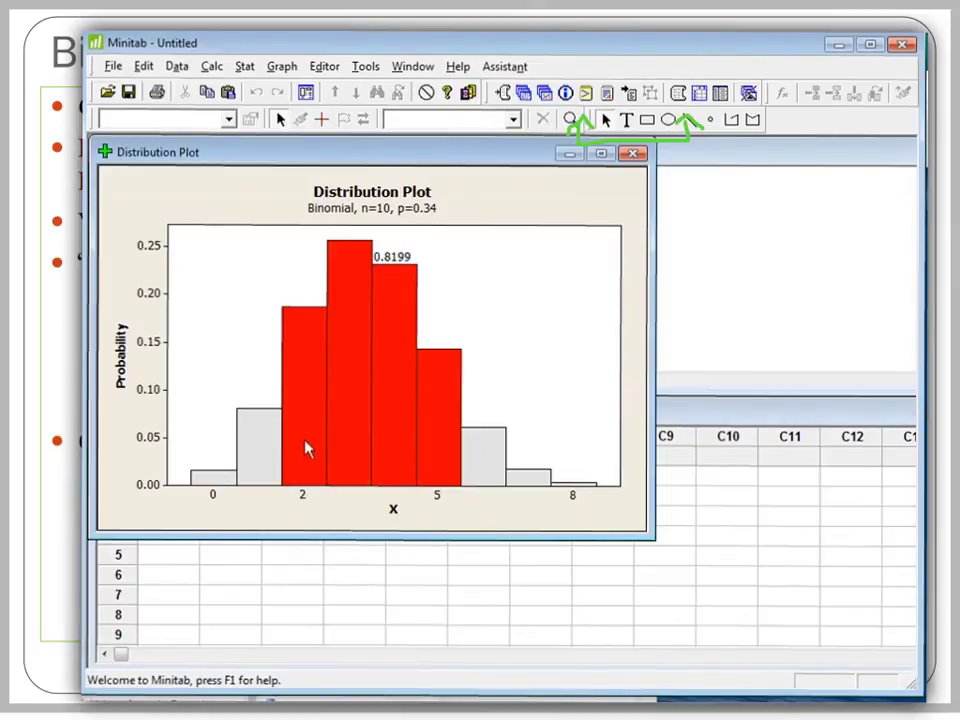
# - Inspect the red bars for x = 2 through 5 to read their probabilities, totalling 0.8199
pyautogui.moveTo(441, 471)
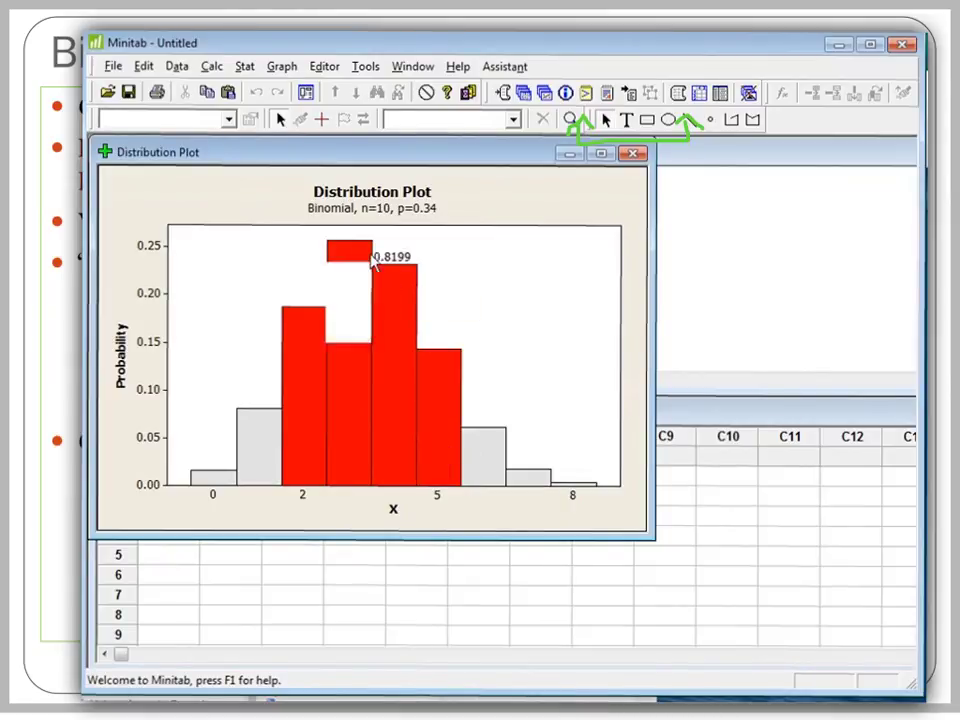
pyautogui.moveTo(418, 253)
pyautogui.moveTo(355, 285)
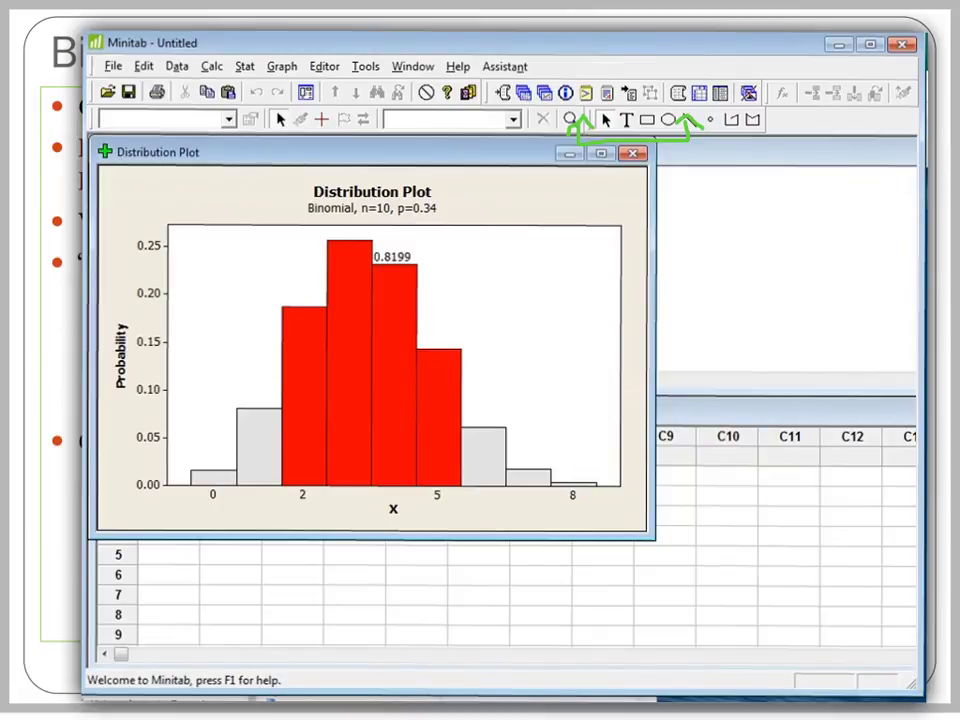
# - Mark bars 3 and 4 with pen arrows and labels, then advance to the plot setup slide
pyautogui.moveTo(344, 505)
pyautogui.mouseDown()
pyautogui.moveTo(346, 546)
pyautogui.moveTo(355, 502)
pyautogui.mouseUp()
pyautogui.moveTo(318, 556)
pyautogui.mouseDown()
pyautogui.moveTo(340, 578)
pyautogui.moveTo(308, 601)
pyautogui.mouseUp()
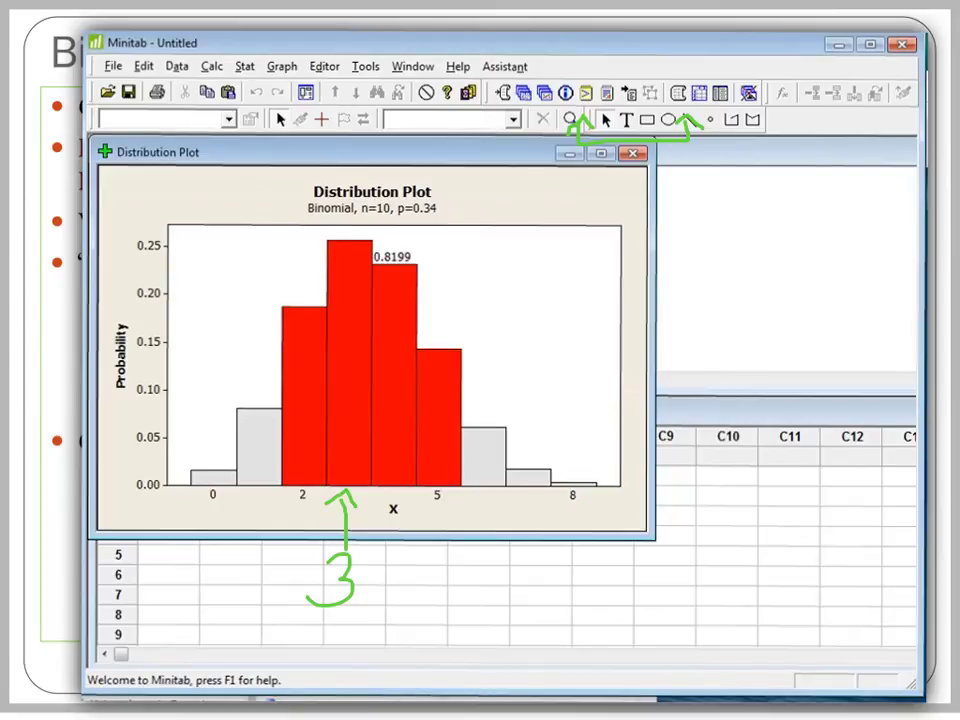
pyautogui.moveTo(416, 574)
pyautogui.mouseDown()
pyautogui.moveTo(405, 492)
pyautogui.moveTo(428, 512)
pyautogui.mouseUp()
pyautogui.moveTo(418, 560)
pyautogui.mouseDown()
pyautogui.moveTo(452, 588)
pyautogui.moveTo(448, 602)
pyautogui.mouseUp()
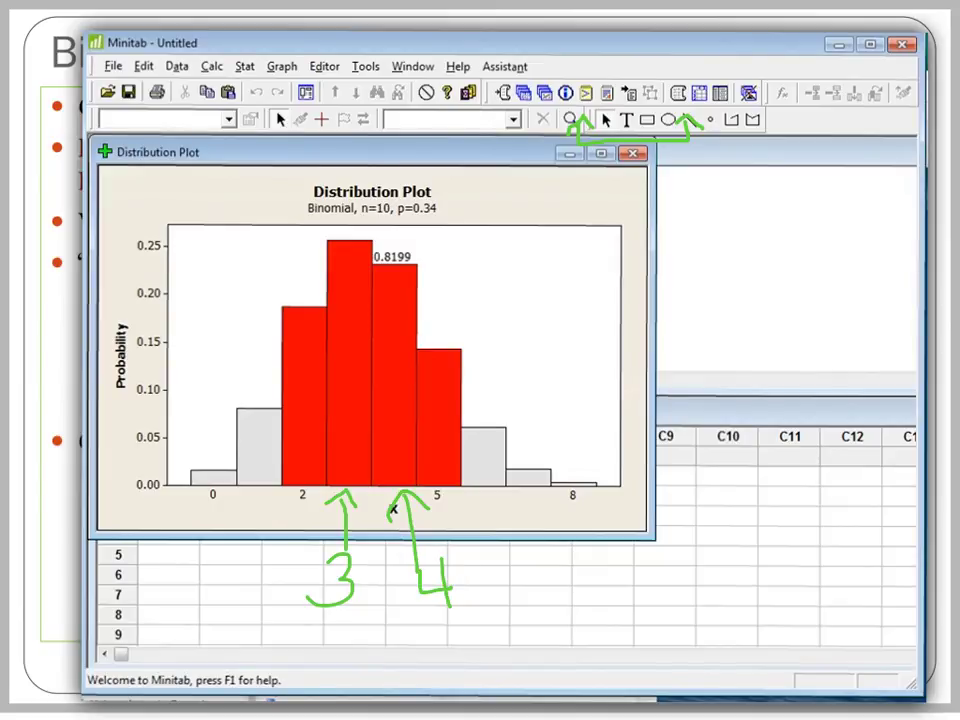
pyautogui.press('Right')
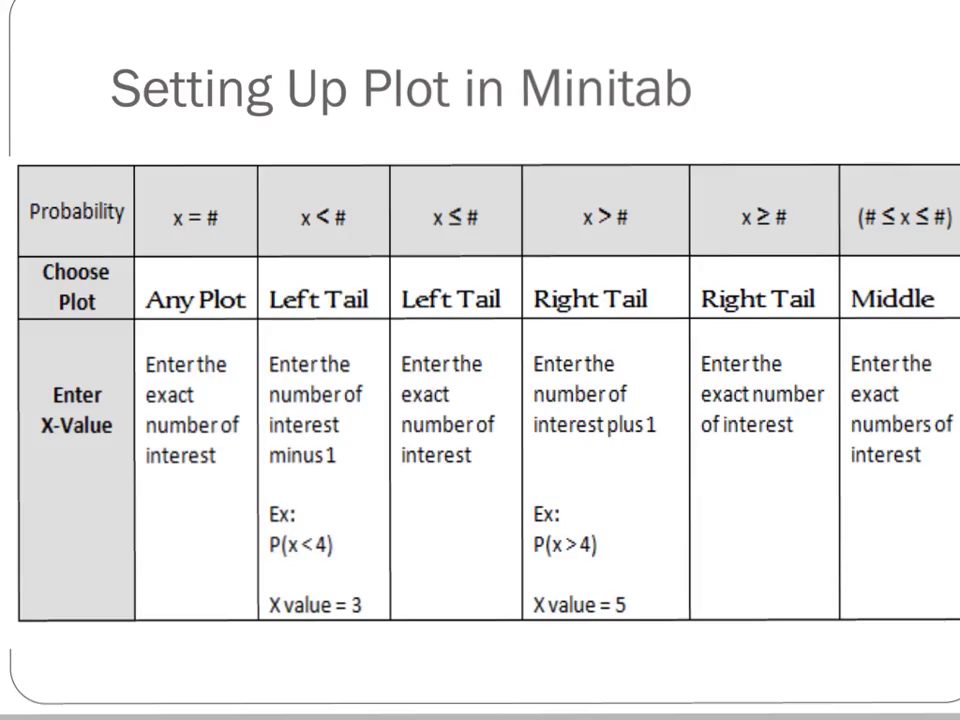